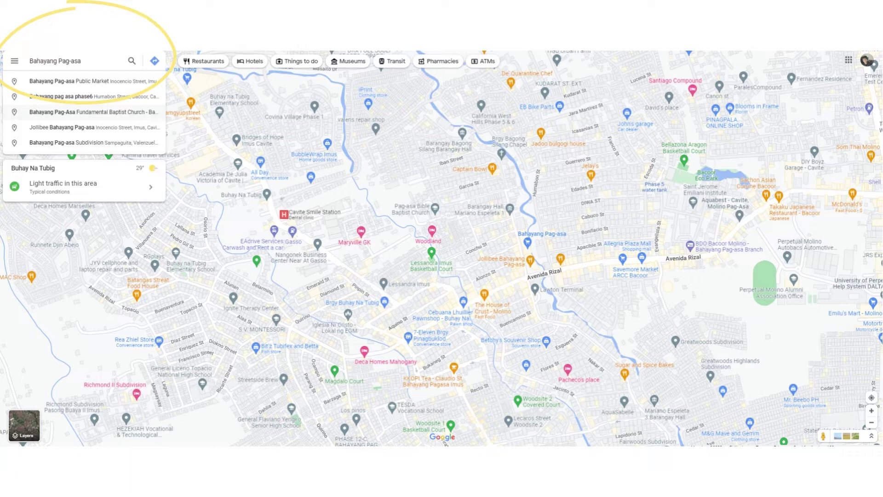
# Step: Choose the Bahayang Pag-asa Public Market suggestion to open its Maps listing
pyautogui.press('Down')
pyautogui.press('Return')
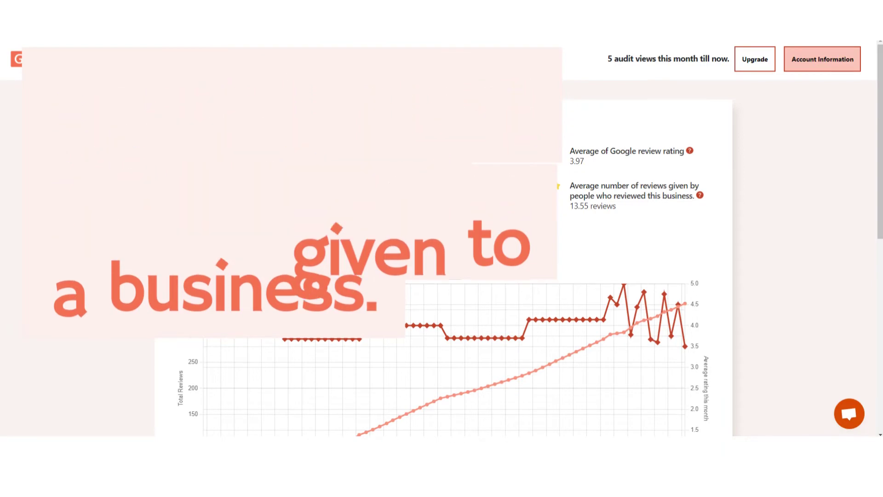
pyautogui.scroll(-2, 442, 249)
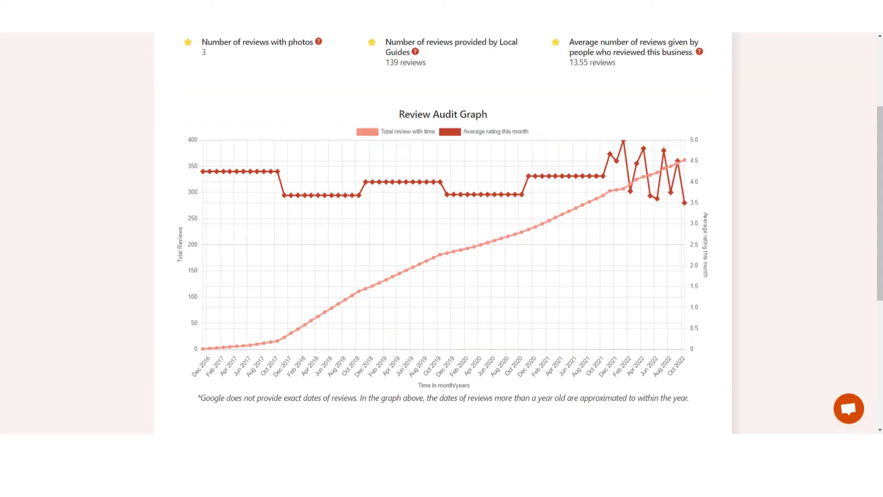